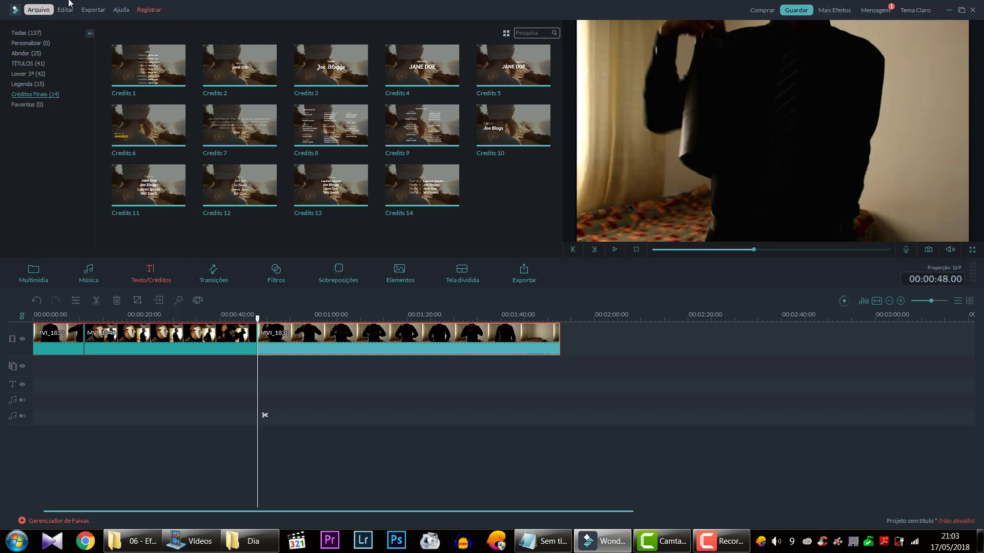
Step: Add the Opener 9 title from the full title collection to the timeline at the playhead, 00:00:48.00
left_click(26, 32)
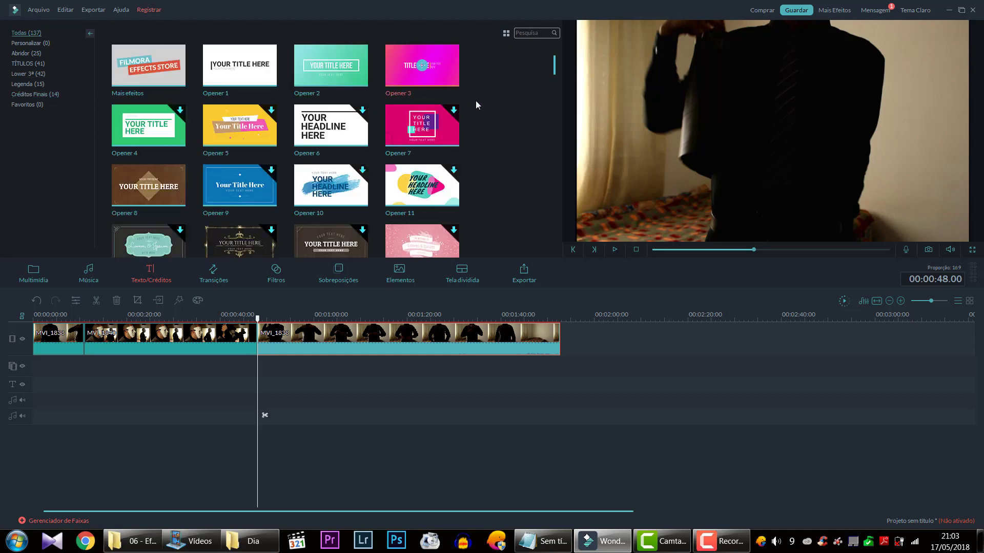
mouse_move(555, 73)
left_mouse_down()
mouse_move(558, 144)
mouse_move(548, 75)
left_mouse_up()
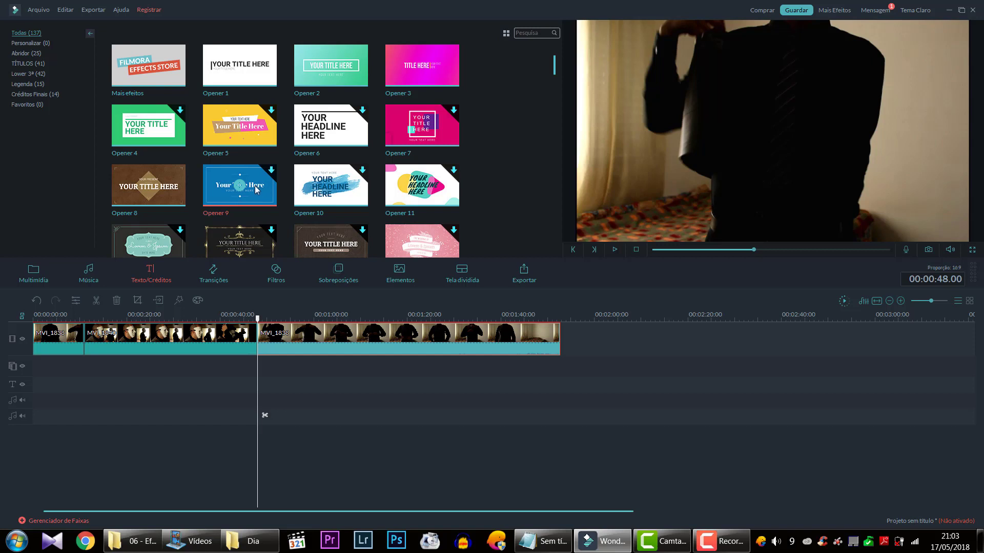
left_click(239, 185)
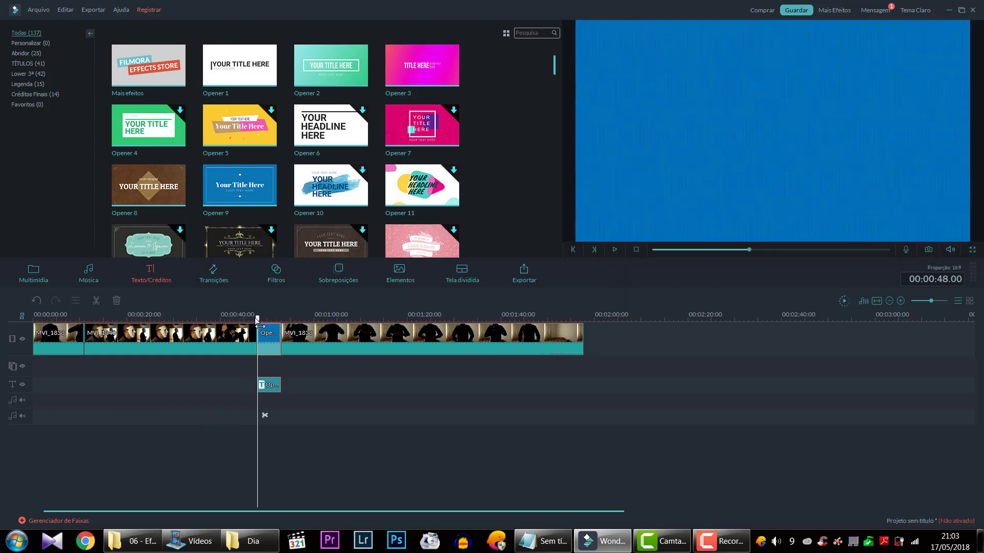
Step: Move the Opener 9 clip to the very start of the video track and play it back
left_click_drag(260, 326, 34, 319)
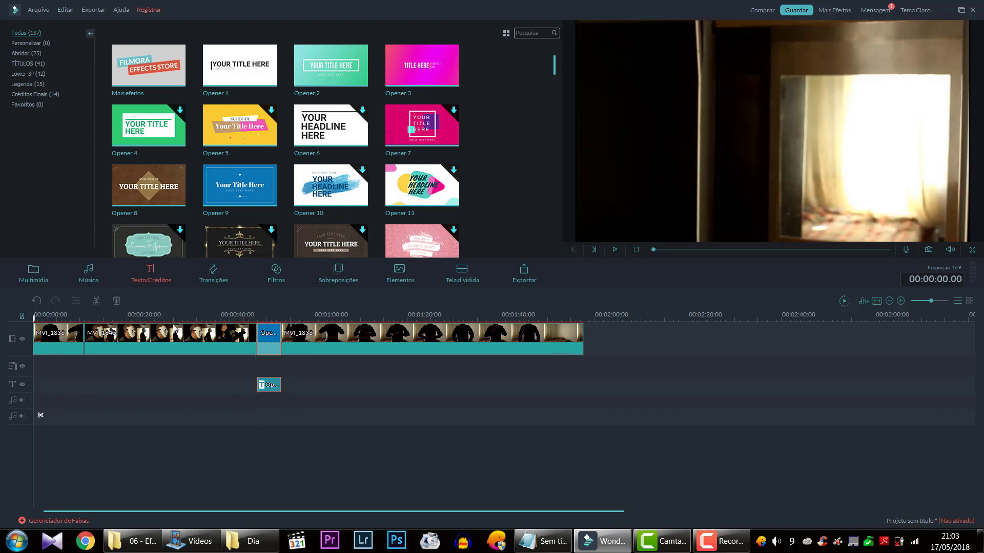
left_click_drag(277, 347, 37, 345)
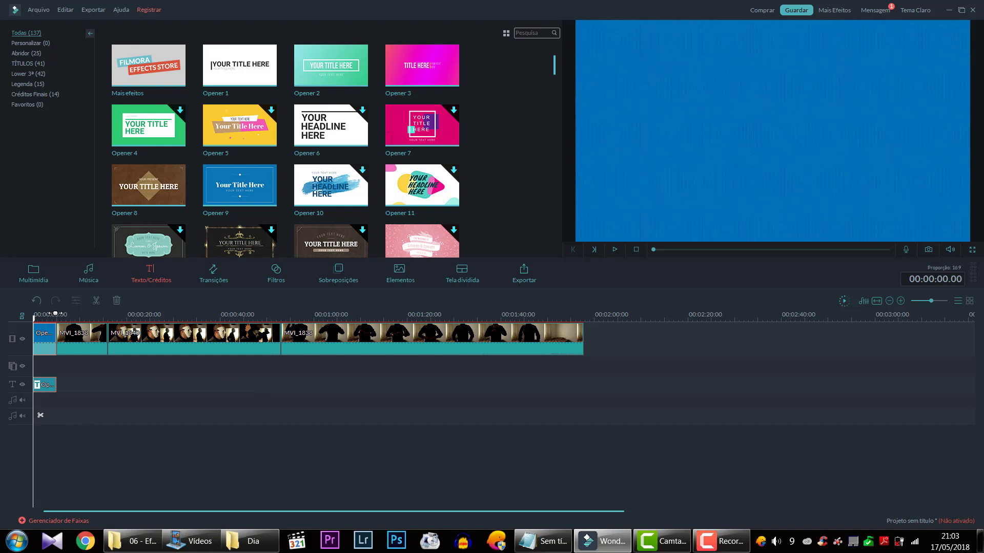
key("space")
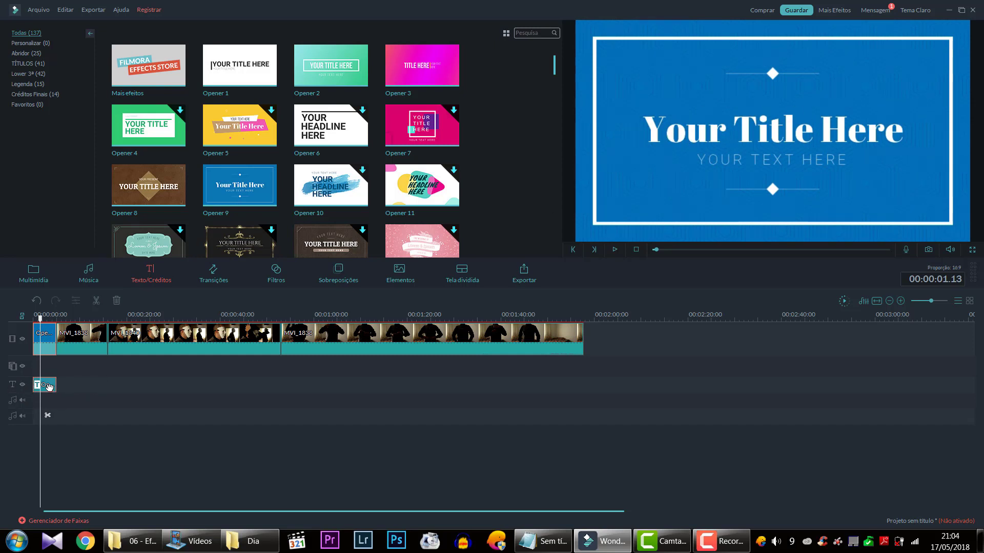
Step: Replace the opener's main title text with "Curta teste" and center its text box above the secondary text line
double_click(45, 385)
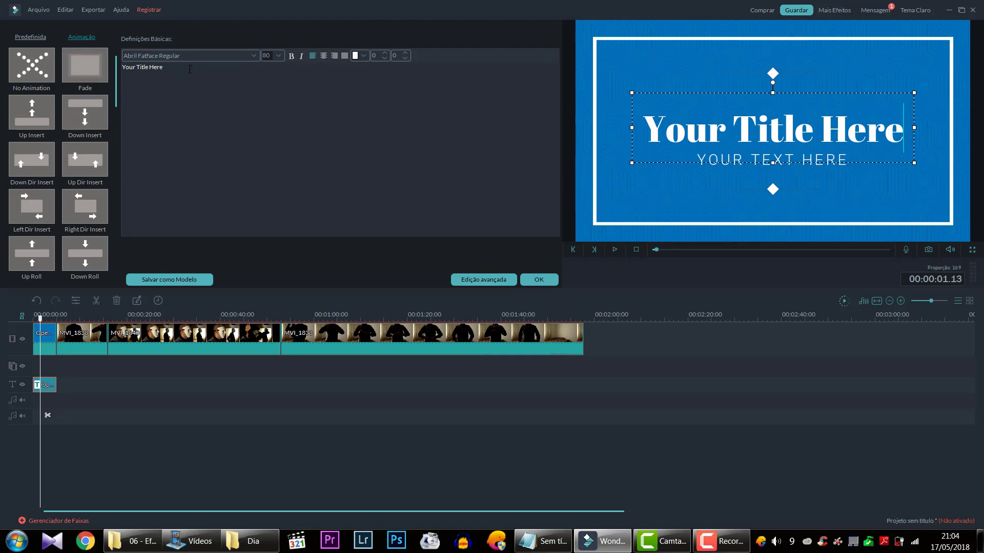
key("ctrl+a")
left_click(177, 87)
left_click(865, 135)
left_click(885, 134)
left_click(906, 127)
left_click_drag(895, 133, 643, 133)
type("Cu")
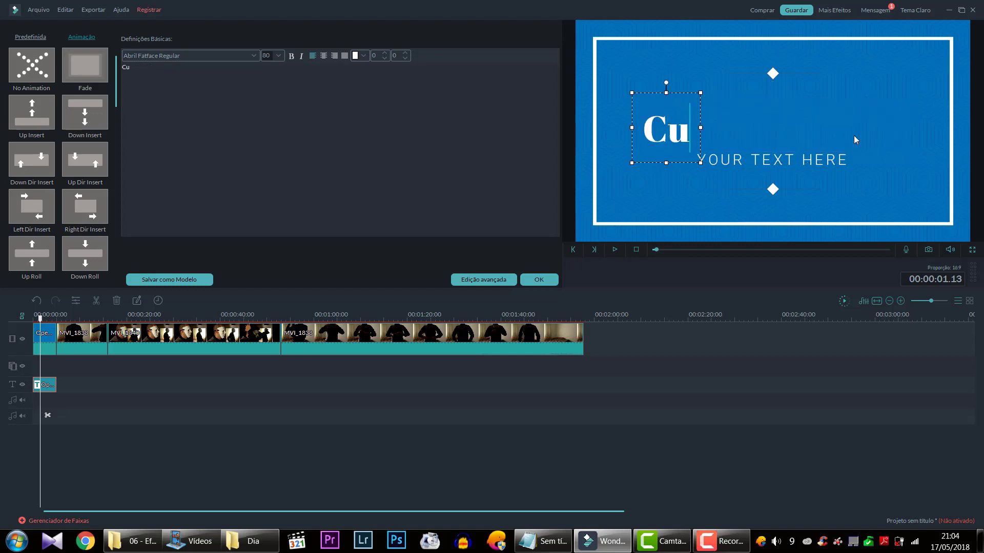
type("rta teste")
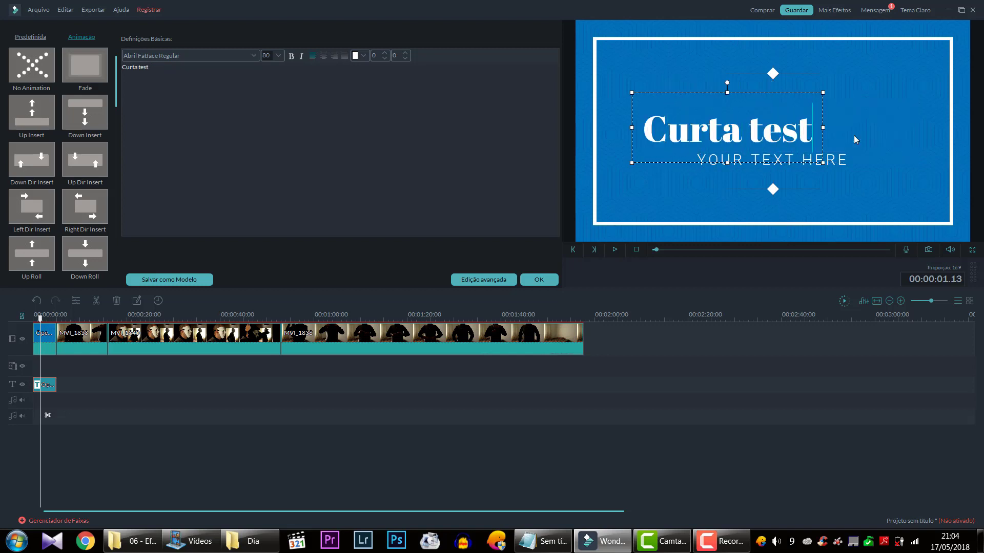
left_click(863, 106)
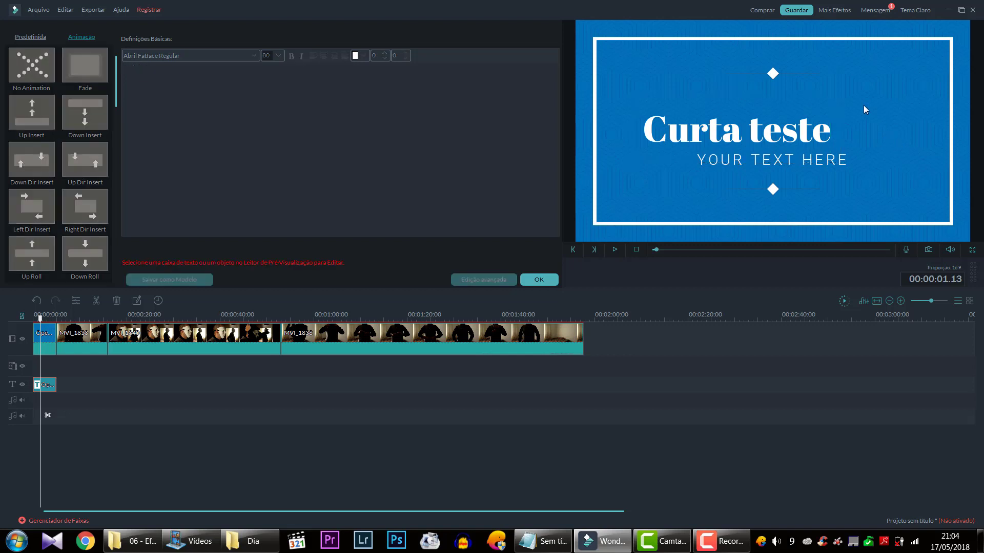
left_click(768, 121)
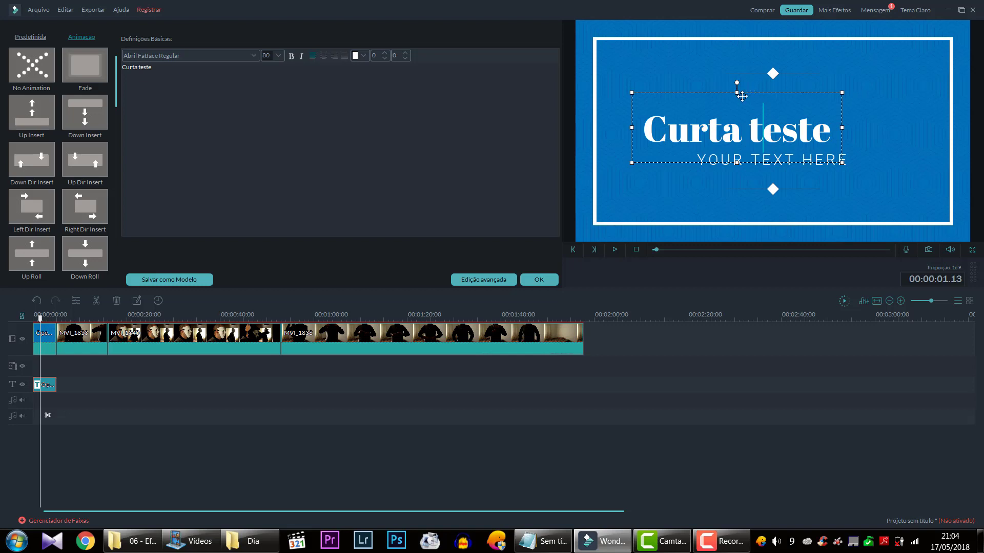
left_click_drag(739, 92, 774, 96)
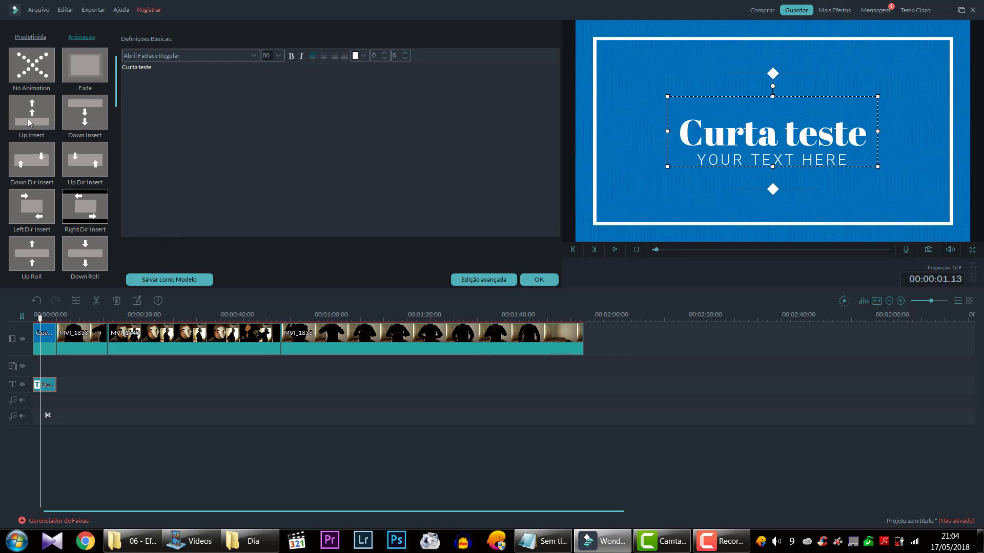
Step: Try the Up Insert, Up Dir Insert and Right Dir Insert animations on the "Curta teste" text
left_click(40, 109)
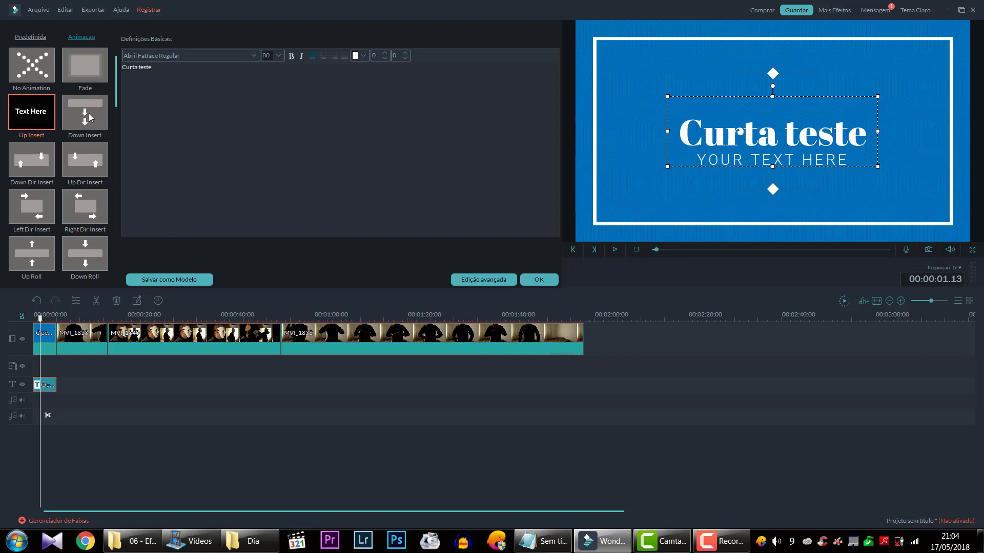
left_click(84, 162)
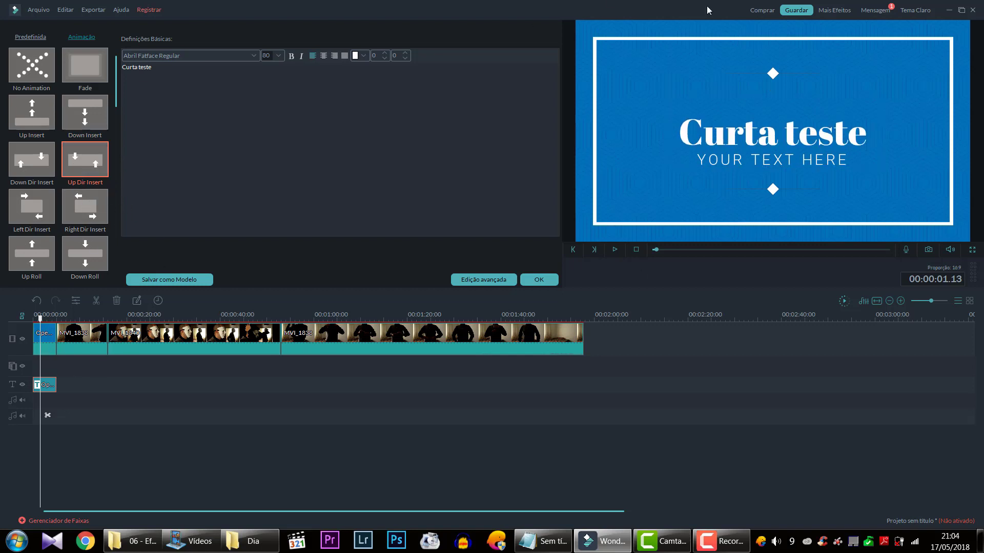
left_click(81, 218)
Step: Apply the "Fly in and Fly..." animation to the "Curta teste" text and finish editing the title
scroll(108, 229, "down", 3)
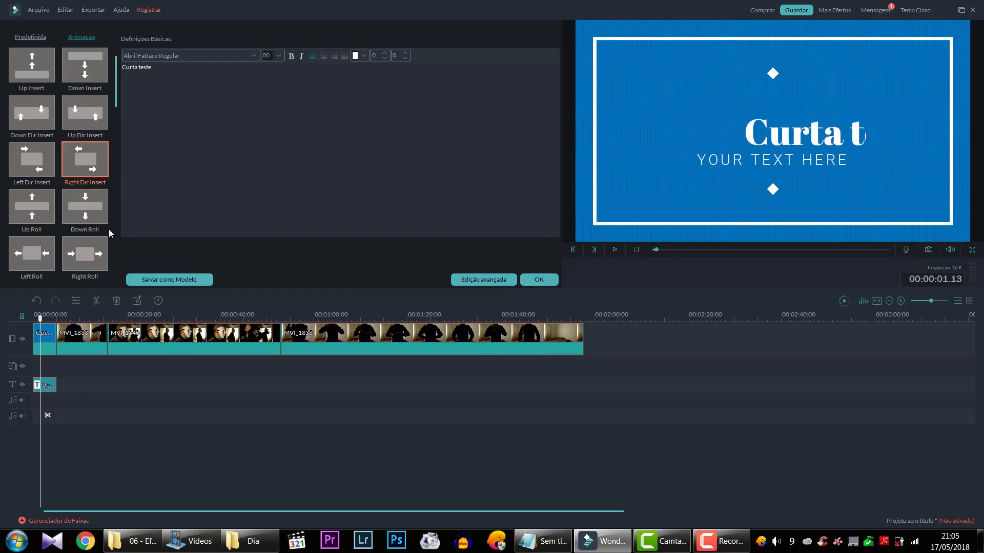
left_click(75, 246)
scroll(77, 241, "down", 1)
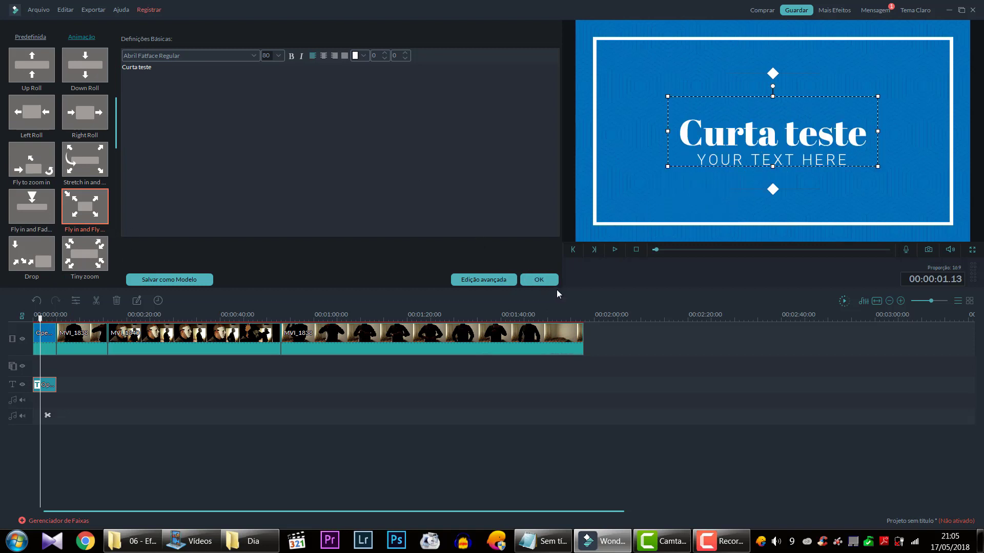
left_click(543, 280)
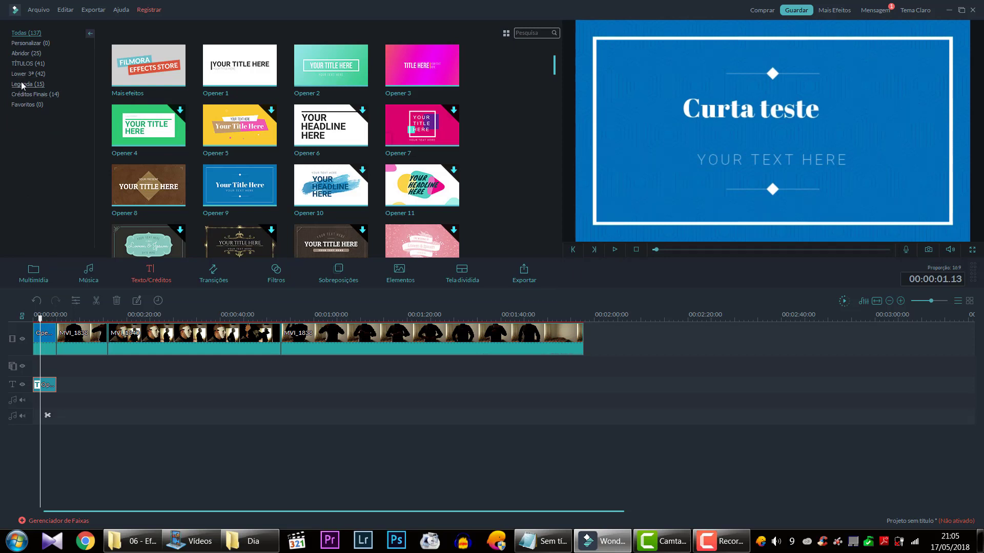
Step: Browse the Abridor and TÍTULOS preset categories and preview the Title 2 preset
left_click(23, 54)
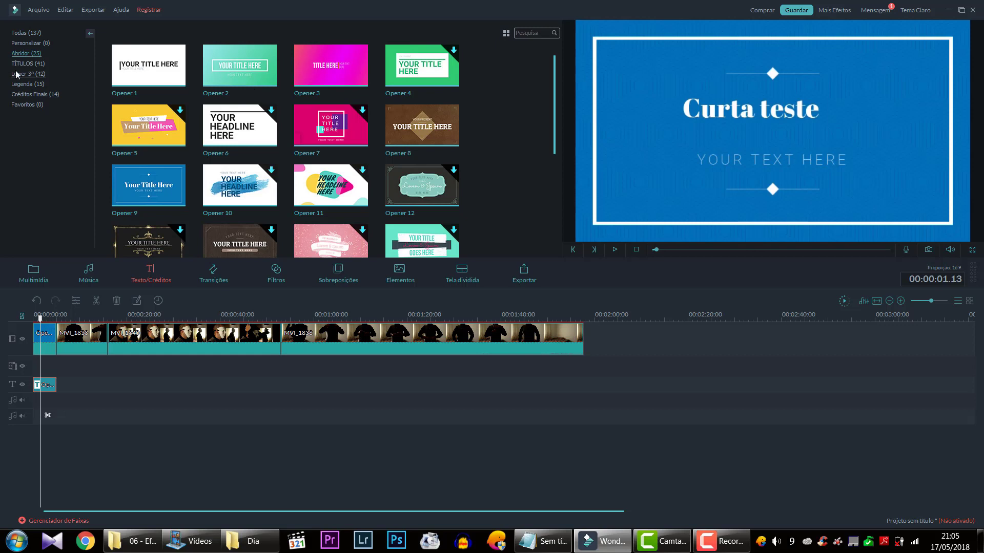
left_click(20, 64)
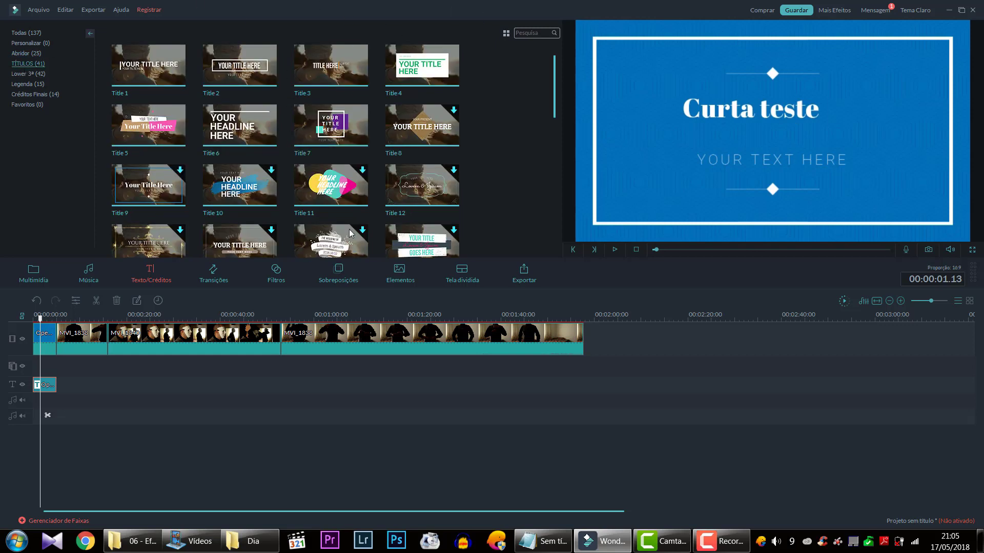
left_click(420, 185)
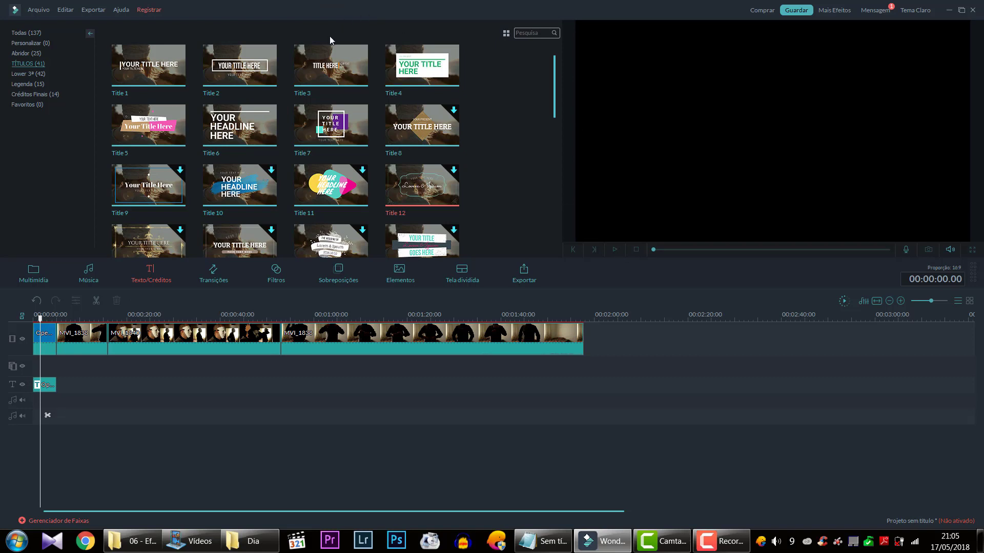
left_click(356, 60)
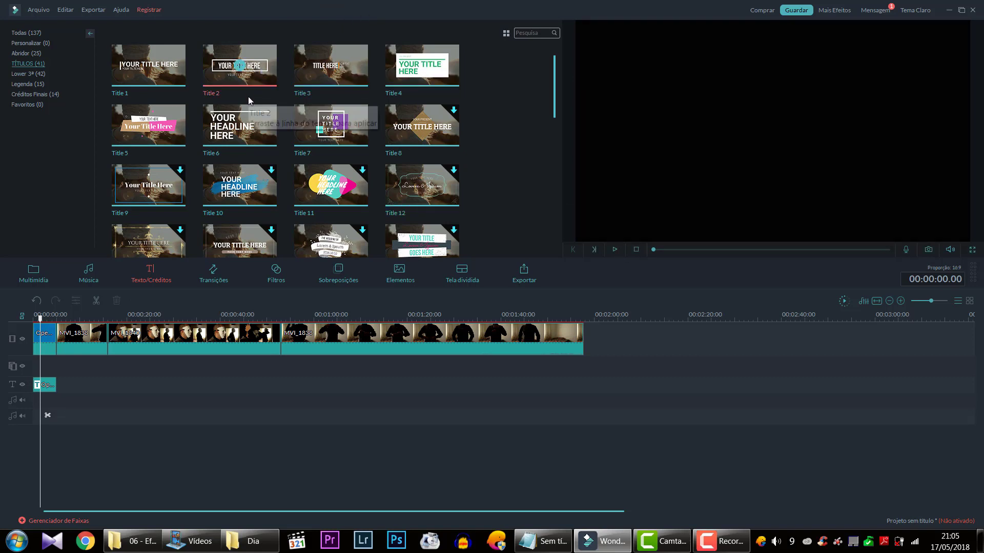
left_click(614, 249)
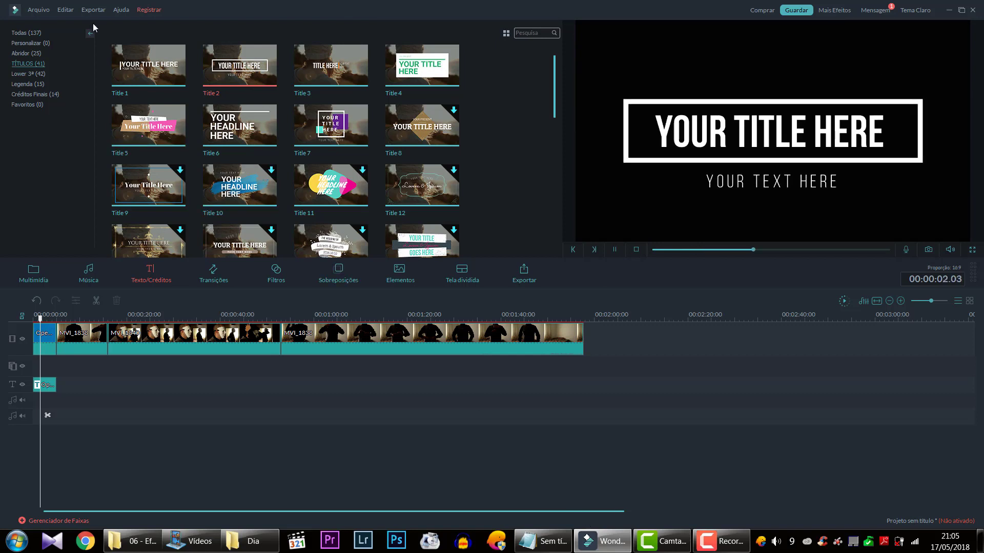
Step: Preview LowerThirds 3 and LowerThirds 2 from the Lower 3ª category and look through the remaining presets
left_click(29, 74)
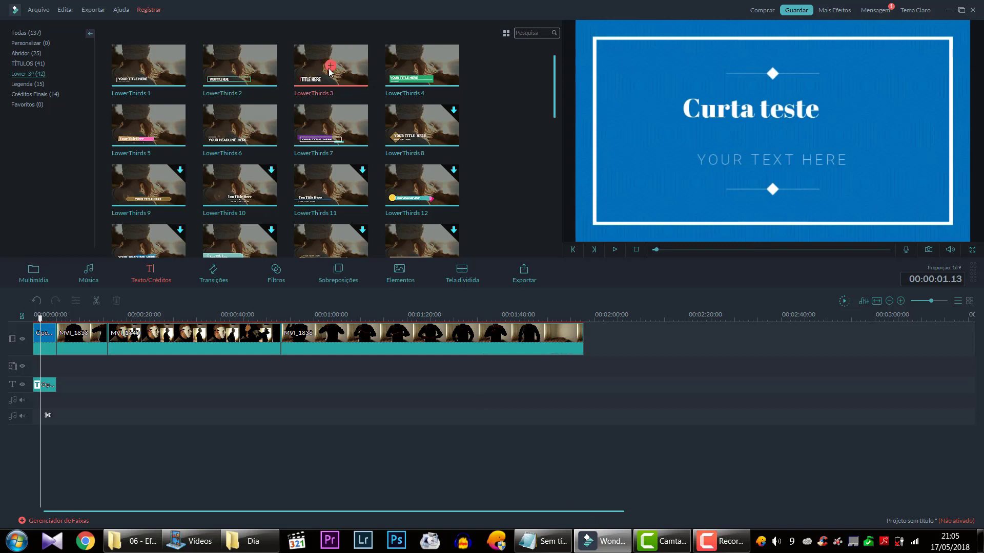
left_click(297, 82)
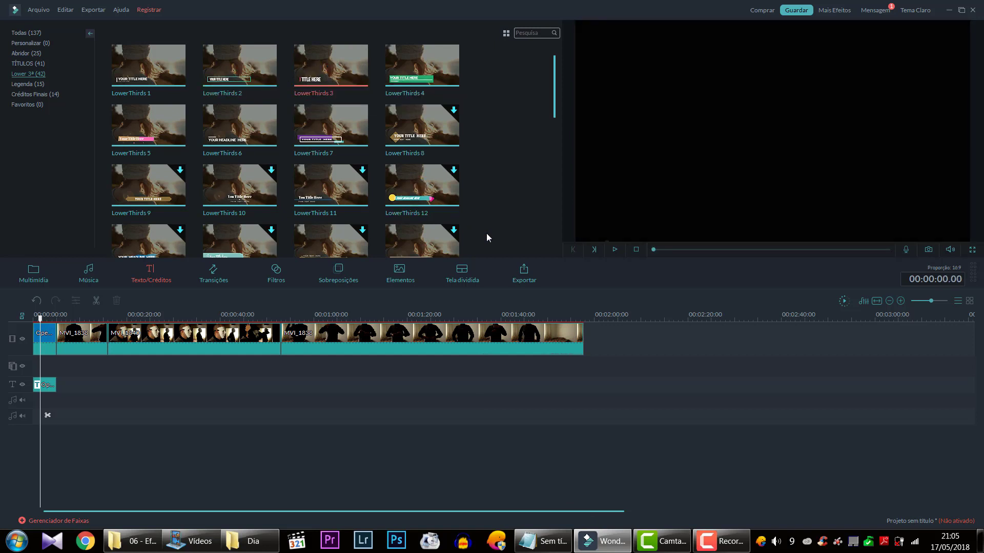
left_click(618, 252)
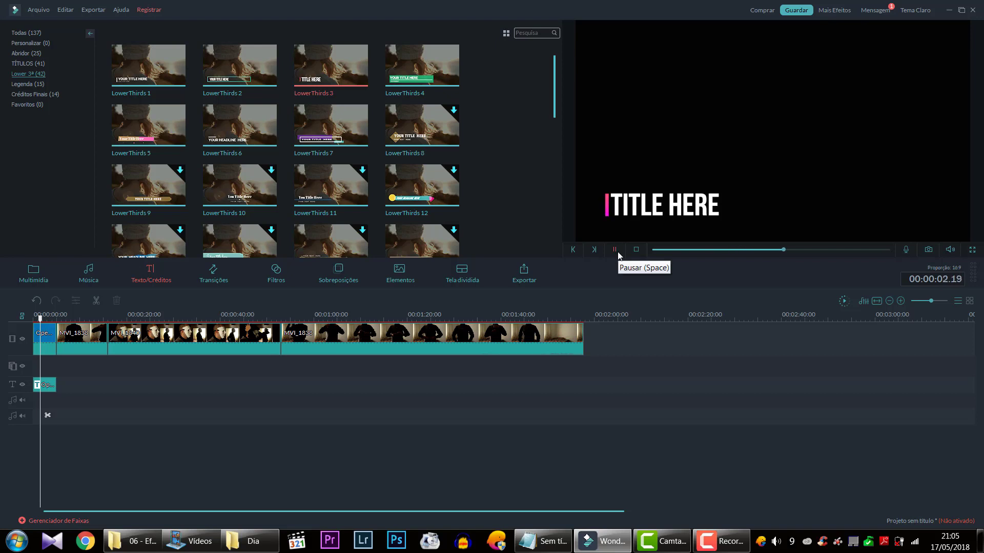
left_click(221, 89)
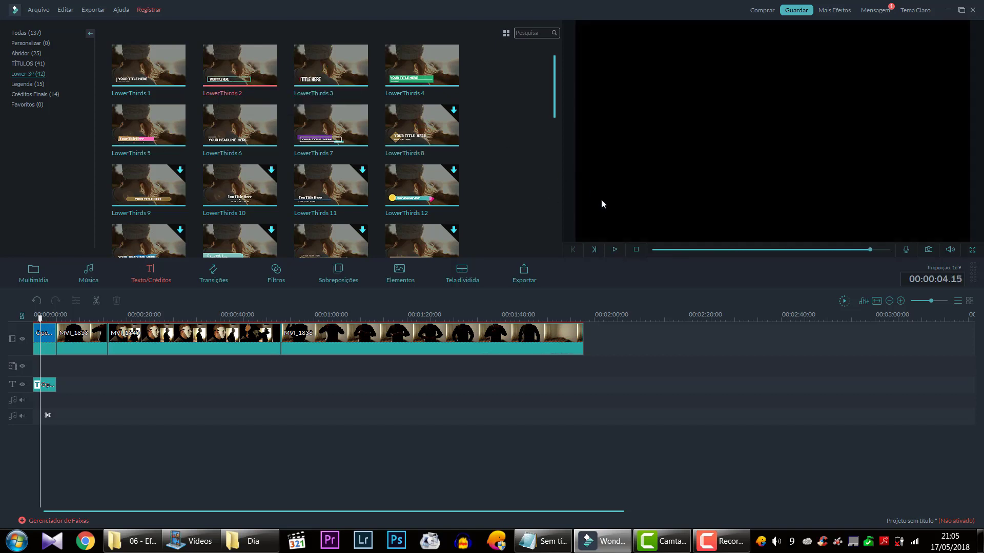
left_click(615, 251)
scroll(447, 153, "down", 5)
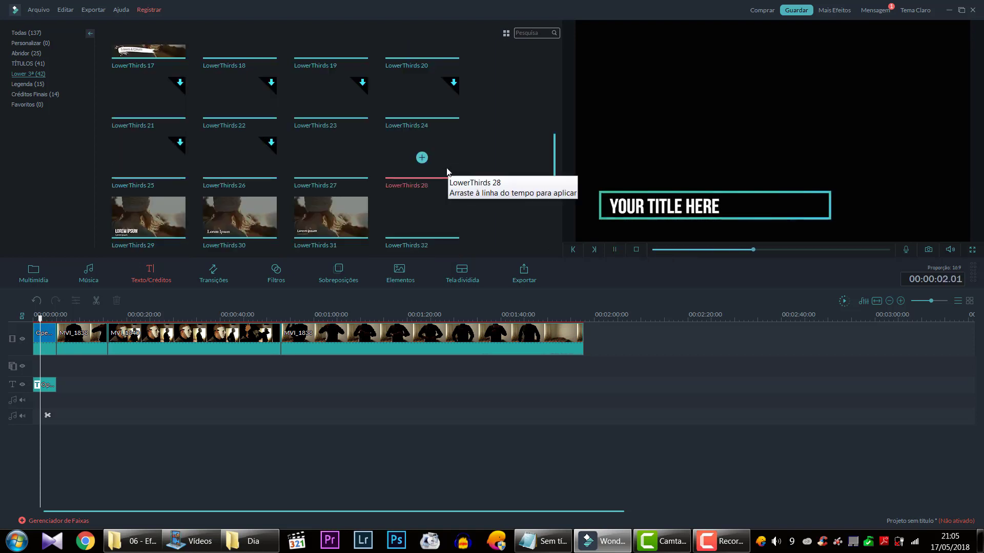
Step: Add a subtitle preset with white text on a black background from the Legenda category at the playhead
left_click(20, 85)
left_click(250, 77)
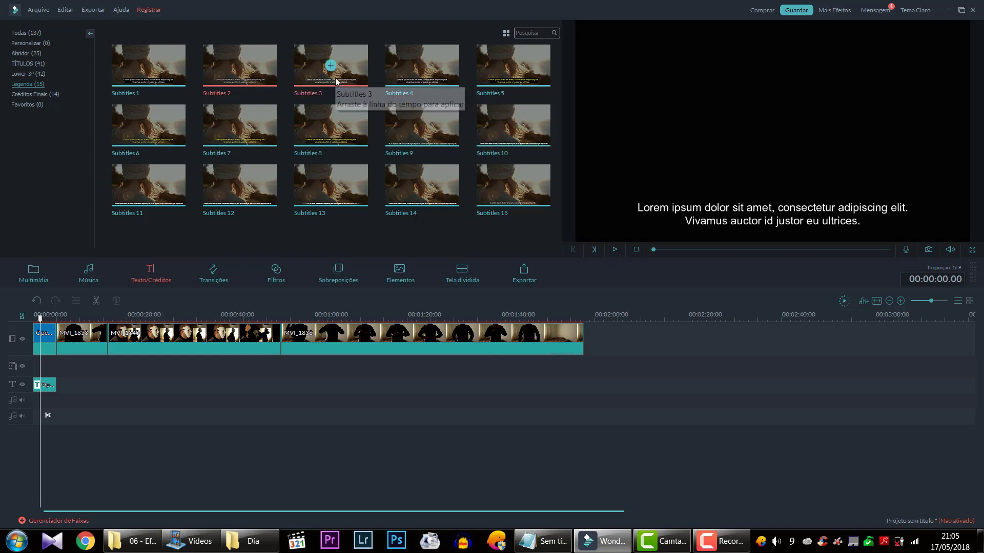
left_click(147, 65)
double_click(531, 74)
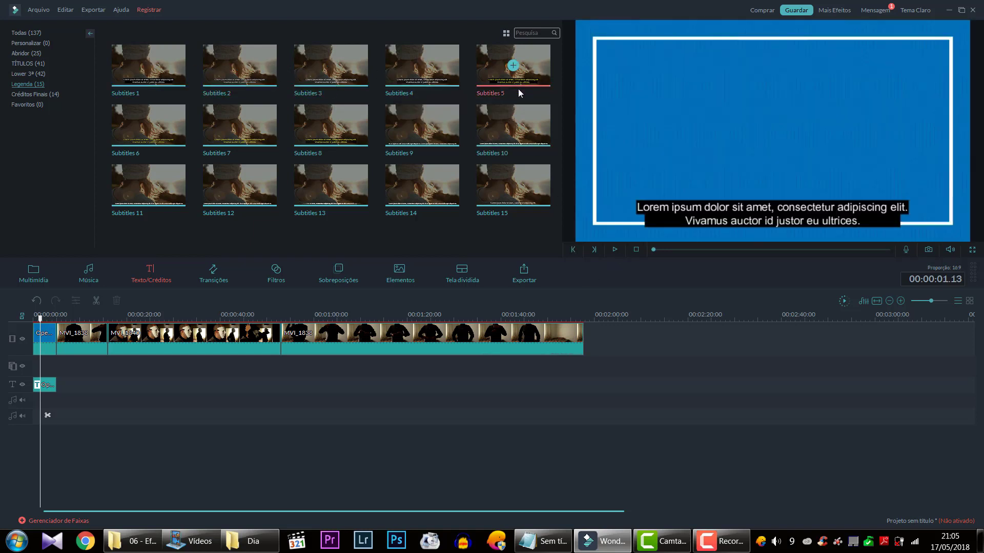
Step: Preview the Credits 1, Credits 2 and Credits 3 presets from the Créditos Finais category
left_click(52, 95)
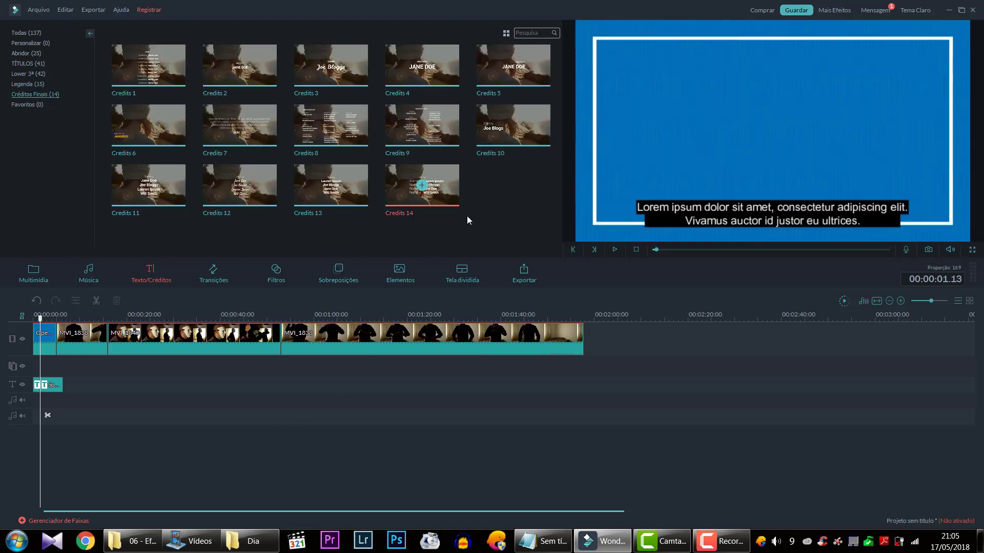
left_click(183, 84)
left_click(615, 250)
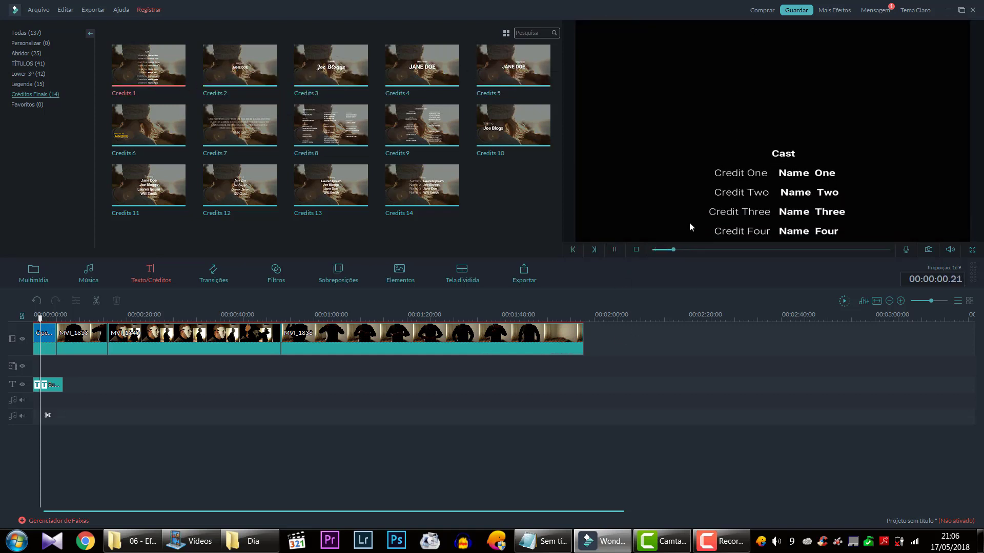
left_click(266, 74)
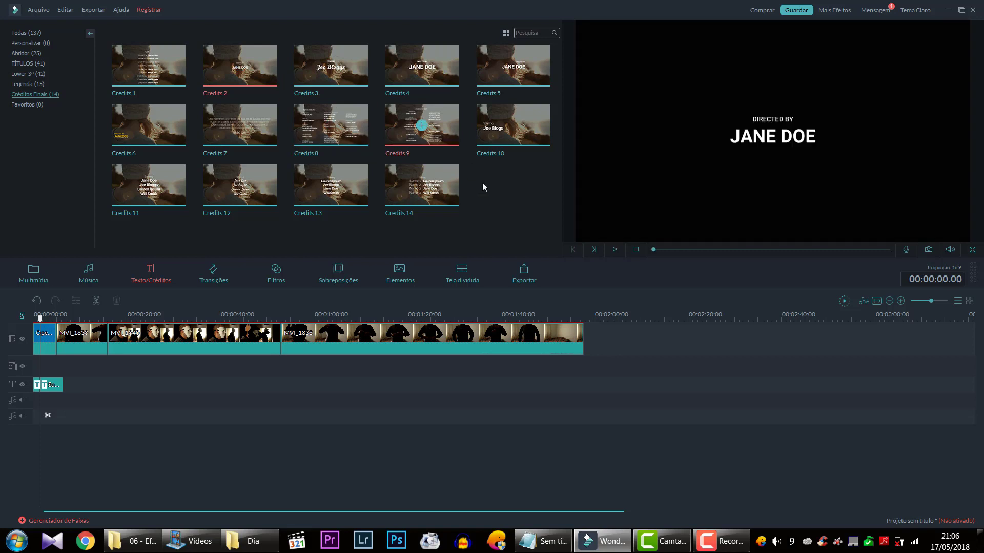
left_click(614, 250)
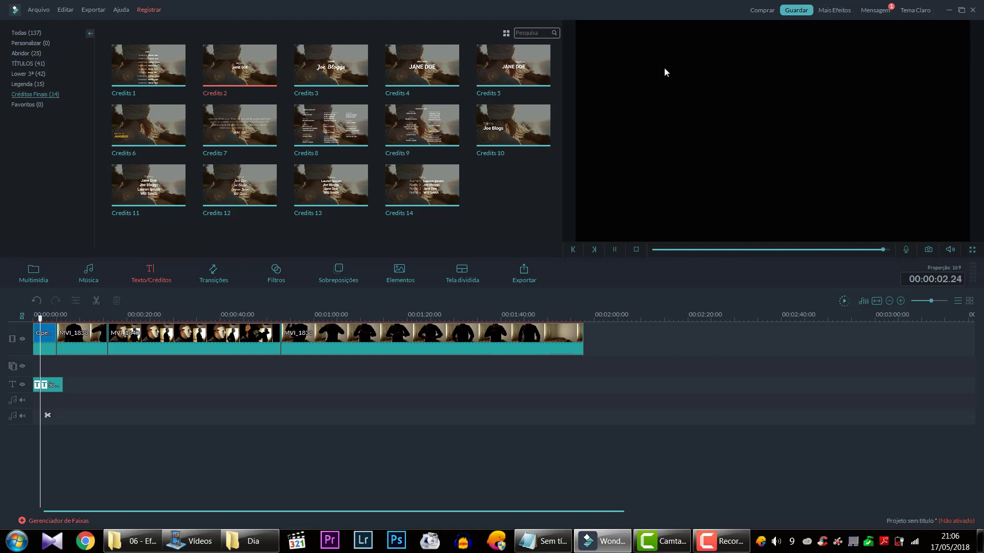
left_click(314, 81)
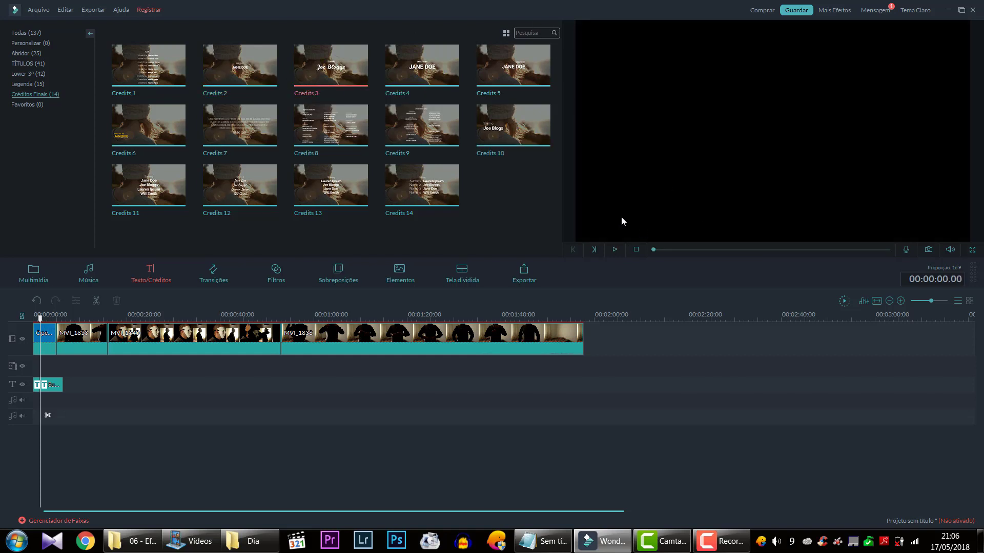
left_click(614, 251)
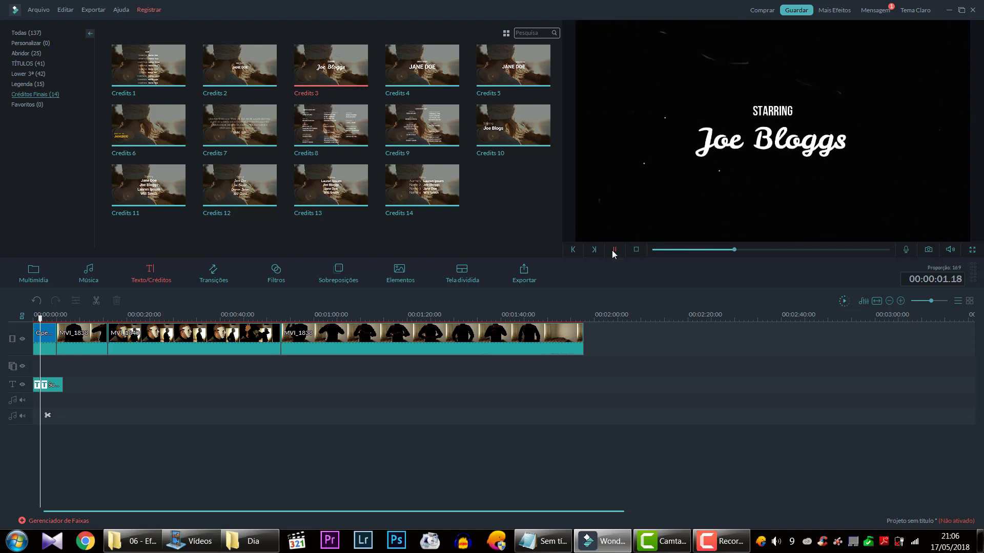
Step: Add the Credits 1 preset to the text track directly after the last video clip
mouse_move(430, 78)
mouse_move(153, 134)
mouse_move(173, 89)
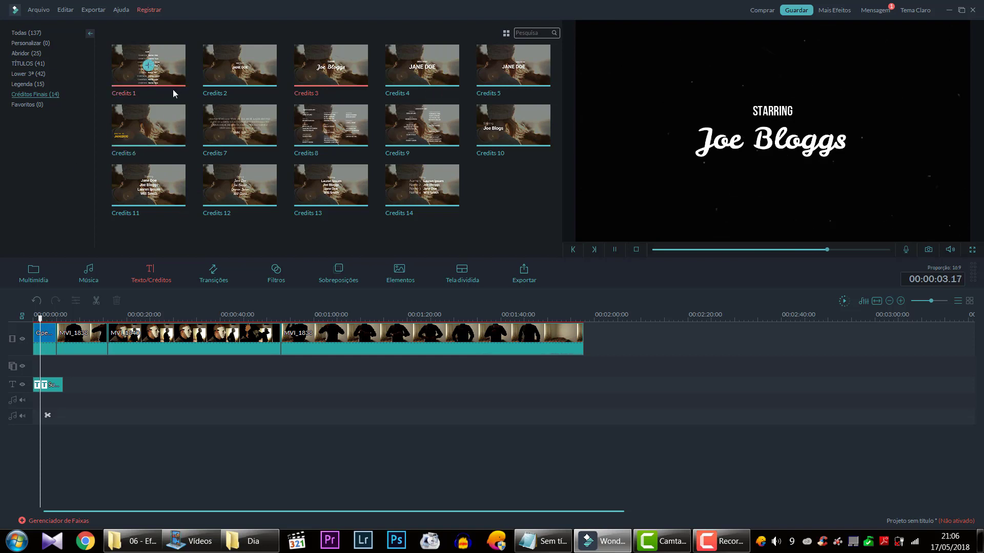
left_click_drag(176, 87, 263, 244)
left_click_drag(182, 118, 585, 337)
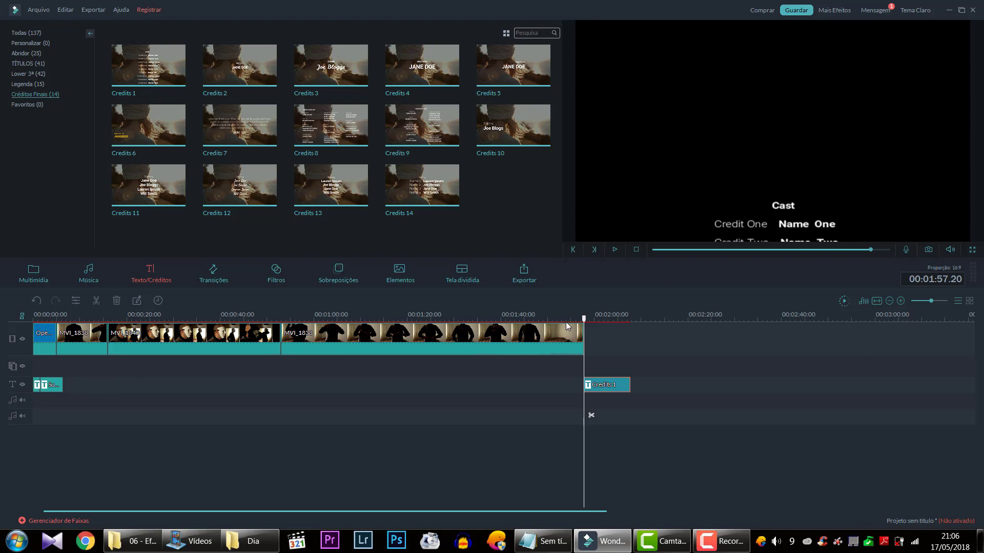
Step: Open the Credits 1 title for editing and replace "Credit One" with the crew member's first name
double_click(610, 385)
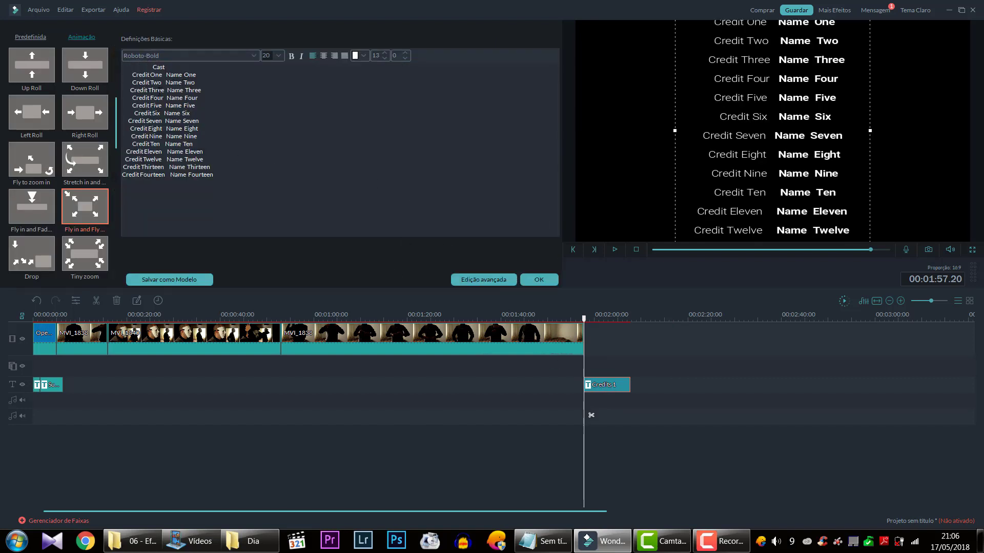
left_click_drag(165, 75, 132, 75)
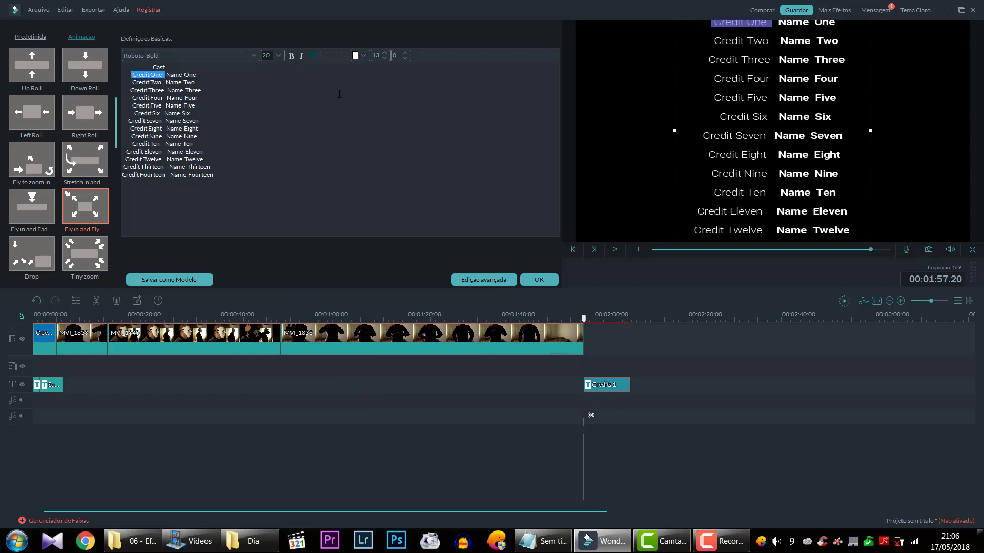
type("Mike")
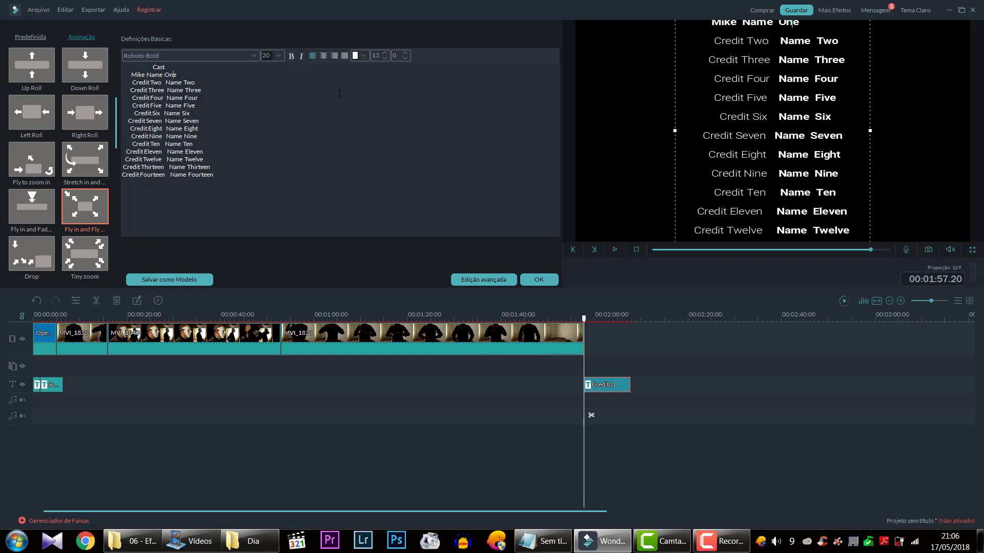
Step: Replace "Name One" in the first credit line with "Direção de Roteiro"
key("Down")
key("Home")
key("shift+F10")
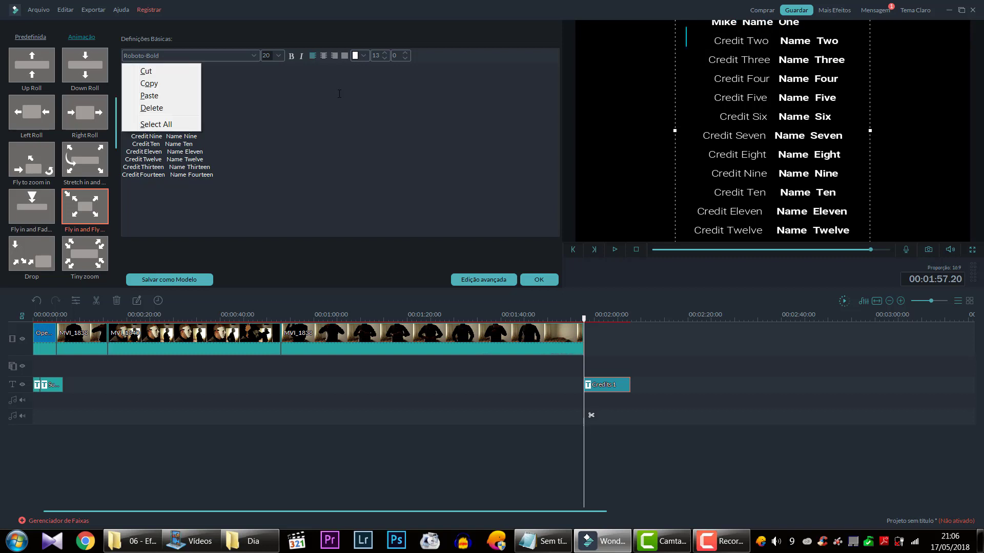
key("Escape")
key("Down")
key("End")
key("Up")
key("Up")
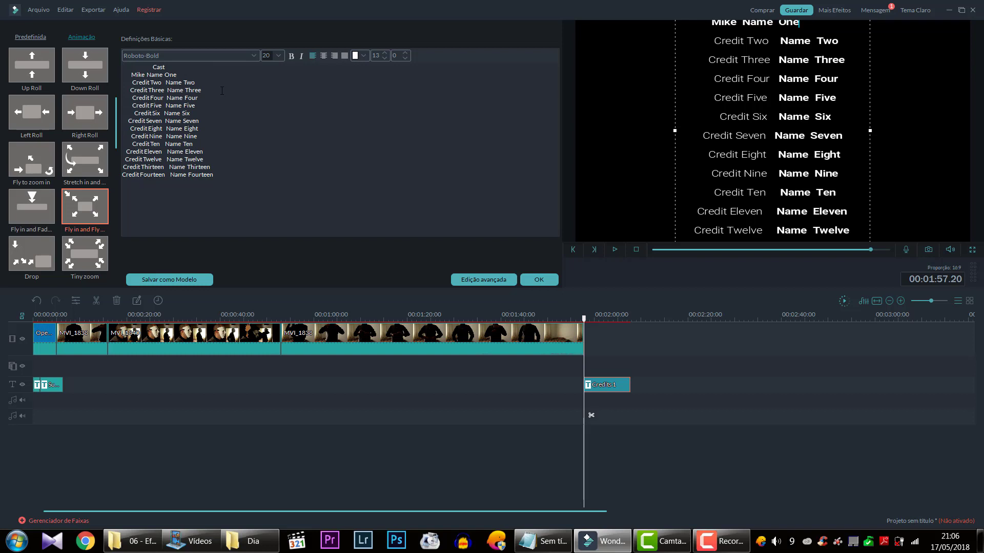
key("BackSpace")
key("BackSpace")
key("BackSpace")
key("BackSpace")
key("BackSpace")
key("BackSpace")
key("BackSpace")
key("BackSpace")
type("Direça")
type("o e")
type("e Roteiro")
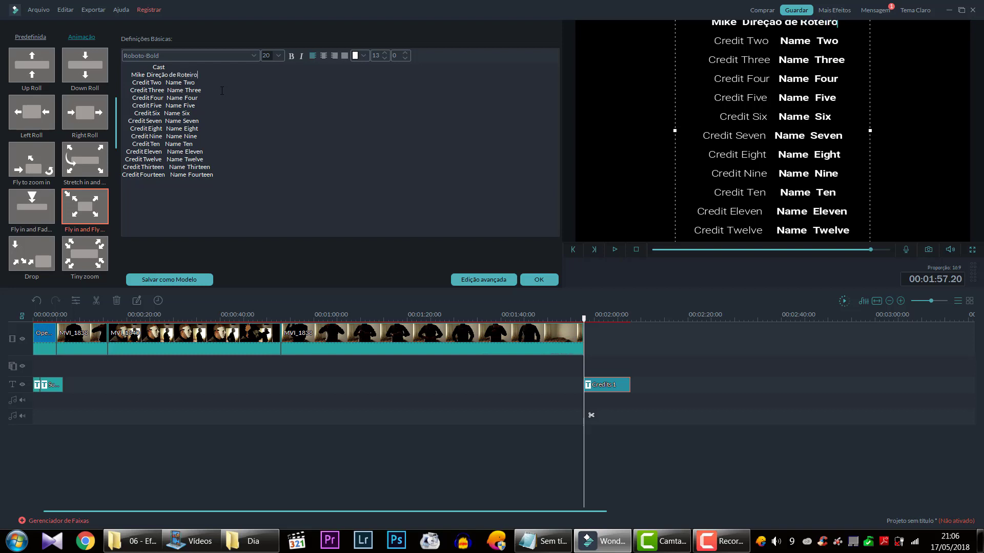
key("BackSpace")
type("o")
Step: Play back the end of the last video clip and the beginning of the rolling credits
left_click(577, 323)
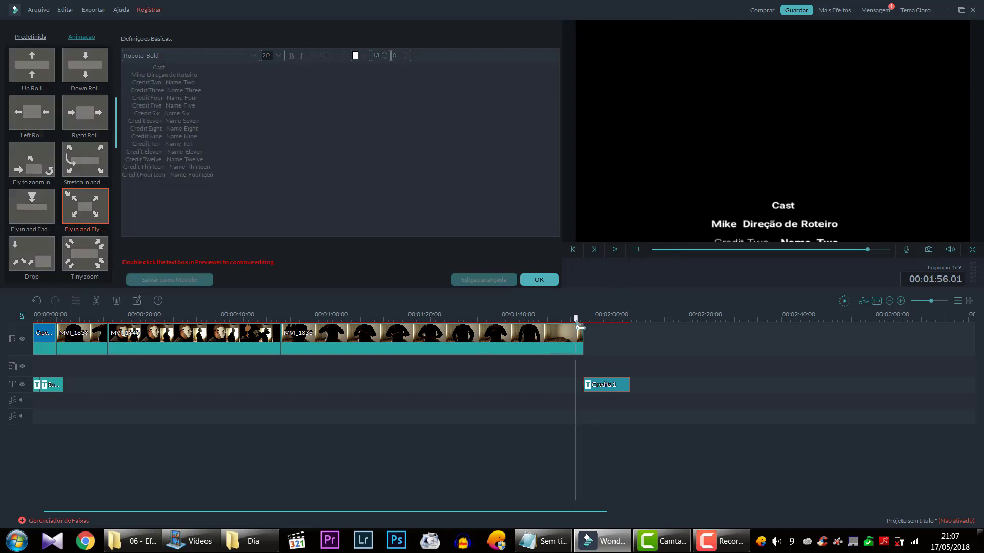
key("space")
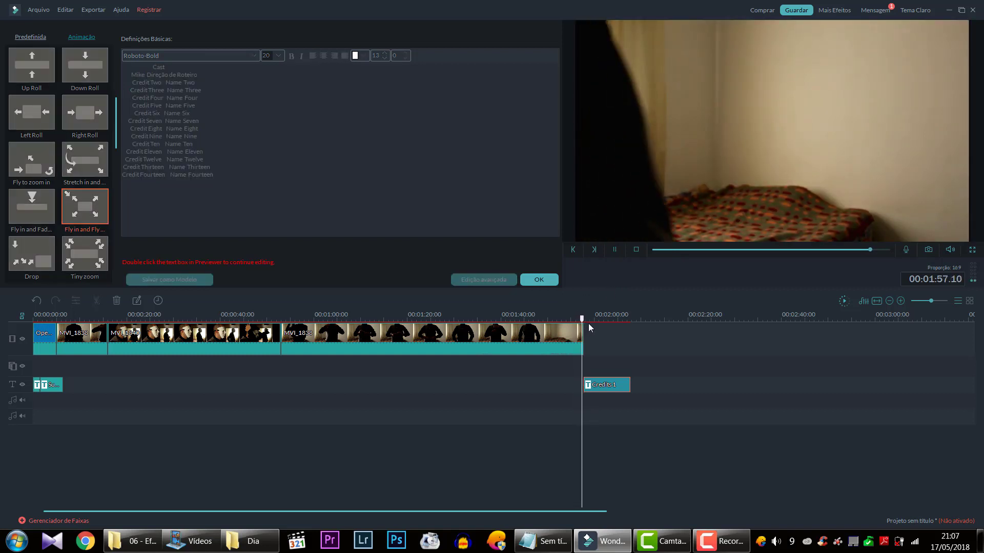
key("space")
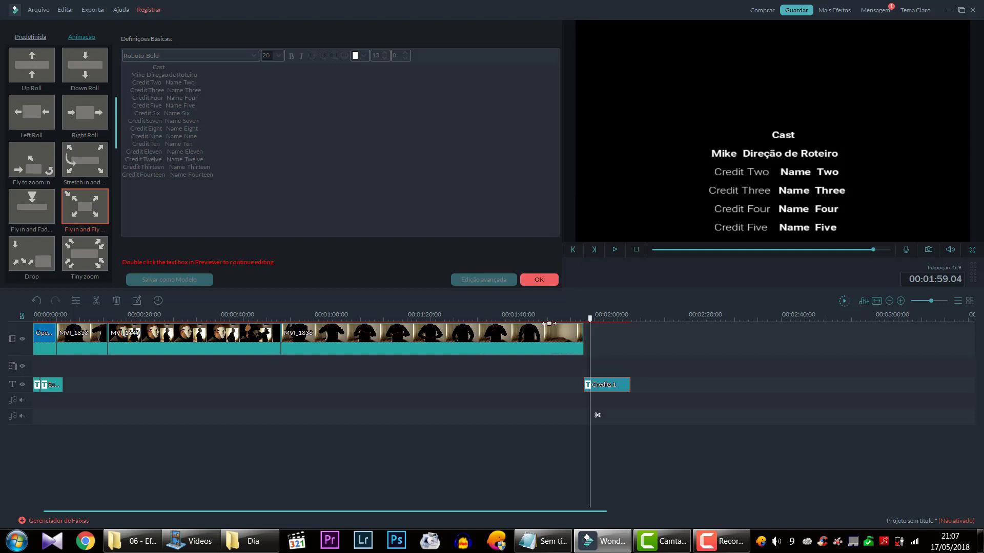
Step: Reopen the Credits 1 title for editing and browse the available fonts without changing the current one
double_click(608, 388)
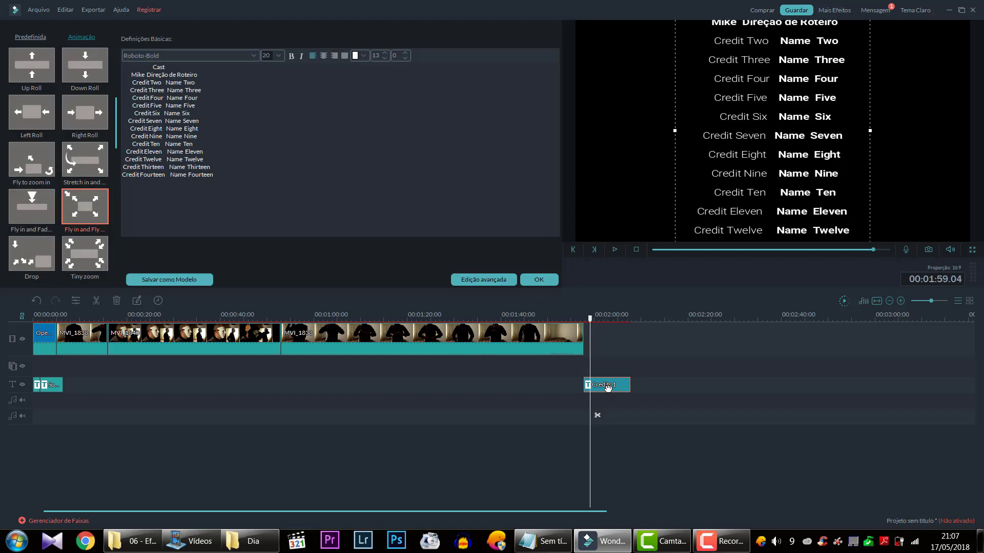
left_click(251, 57)
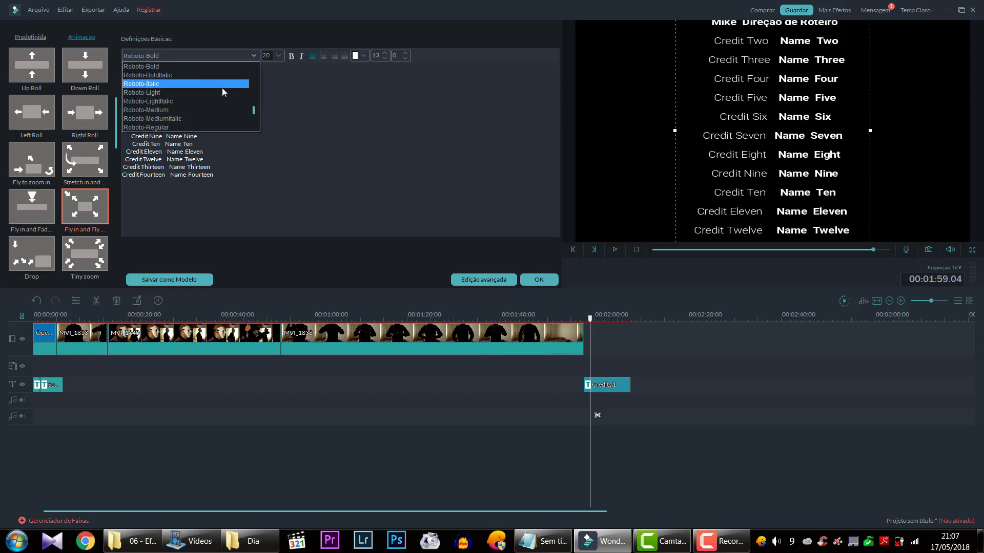
scroll(222, 87, "down", 5)
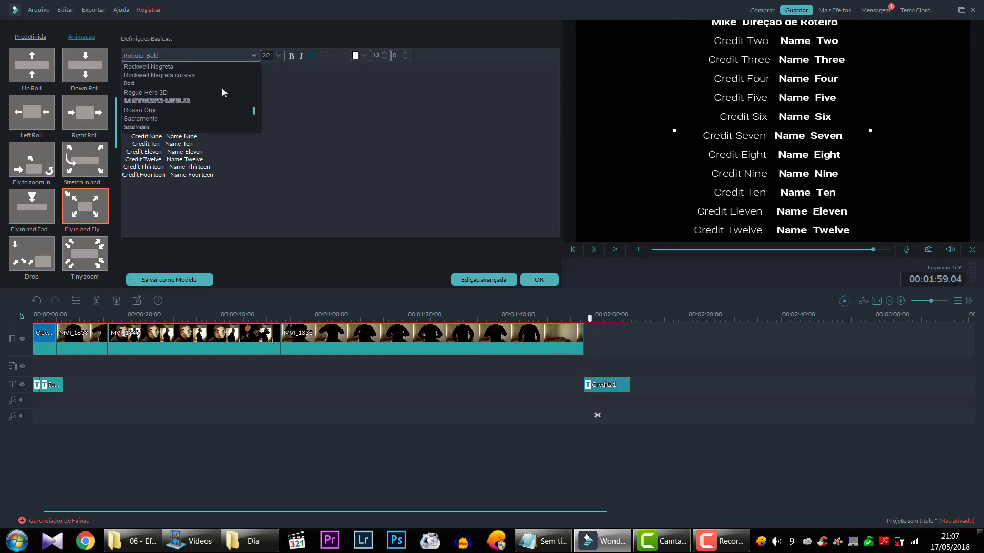
scroll(213, 106, "down", 10)
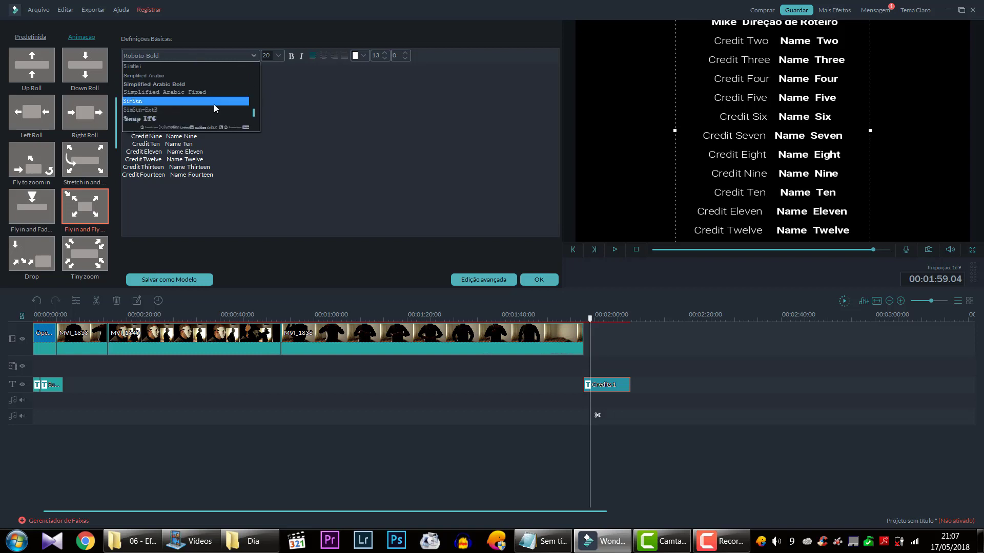
scroll(213, 103, "down", 10)
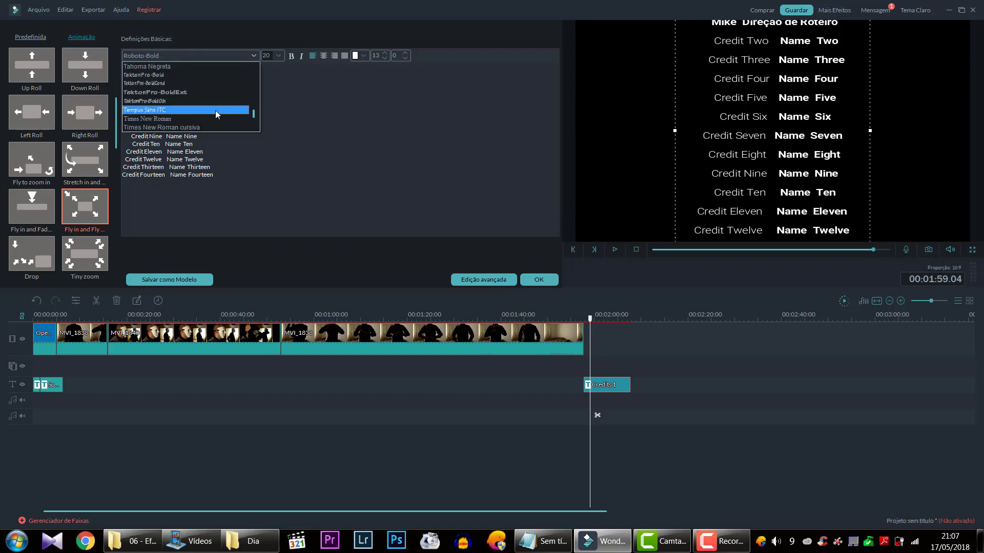
scroll(213, 112, "up", 15)
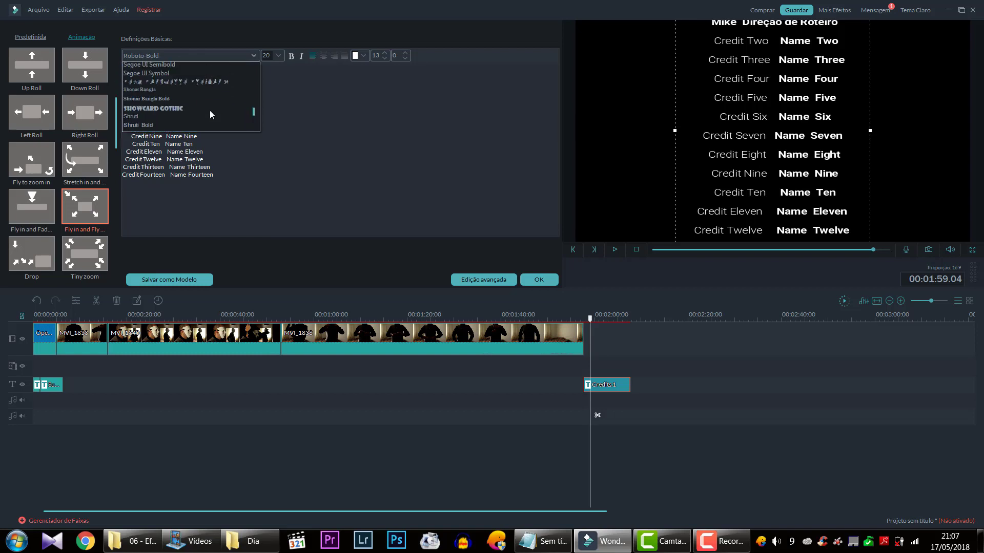
scroll(210, 110, "up", 10)
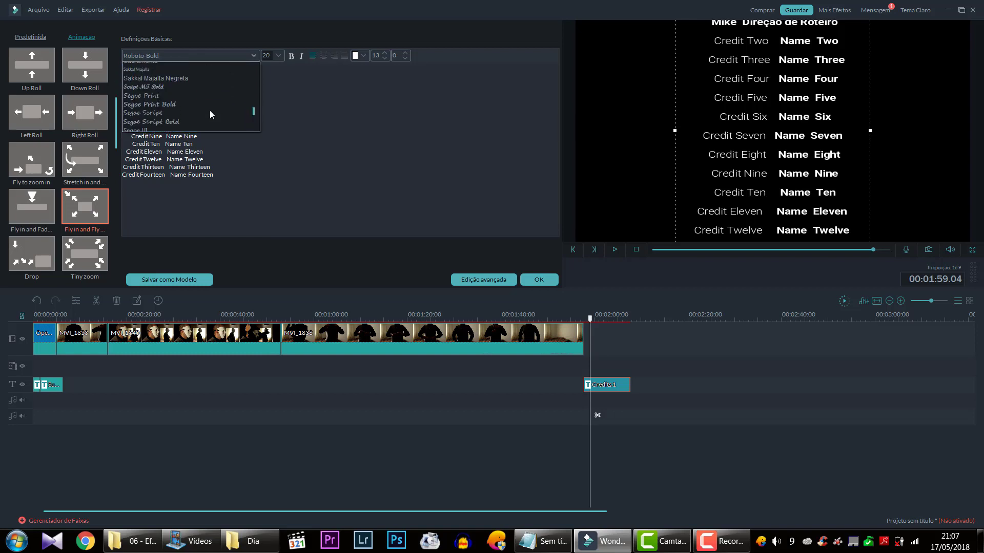
left_click(324, 119)
Step: View the font size choices and the text colour palette for the credits text
left_click(280, 56)
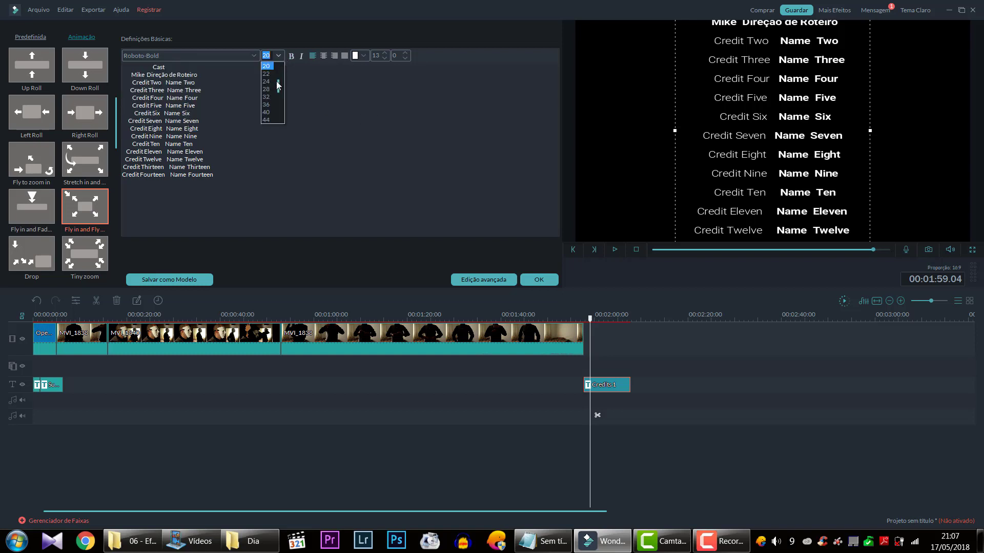
left_click(349, 89)
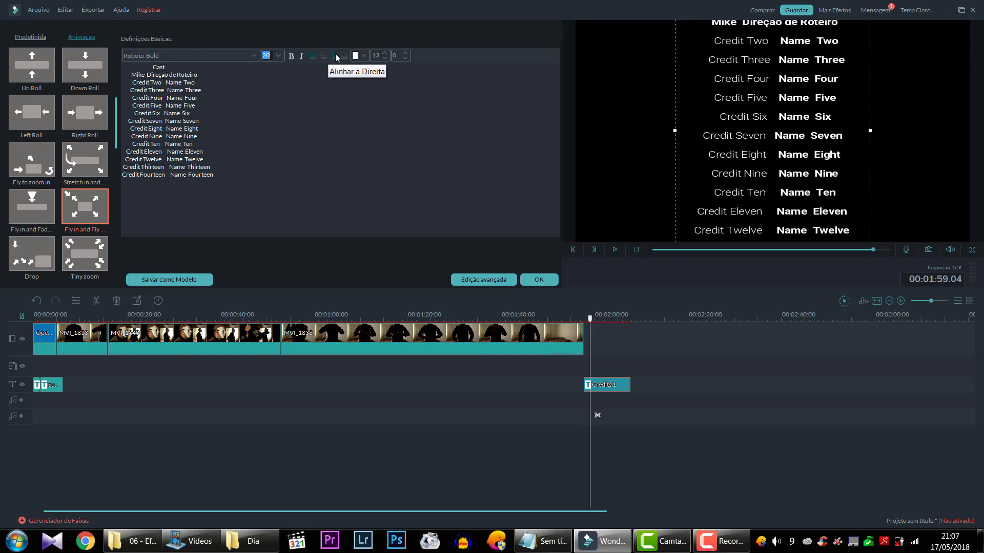
left_click(361, 57)
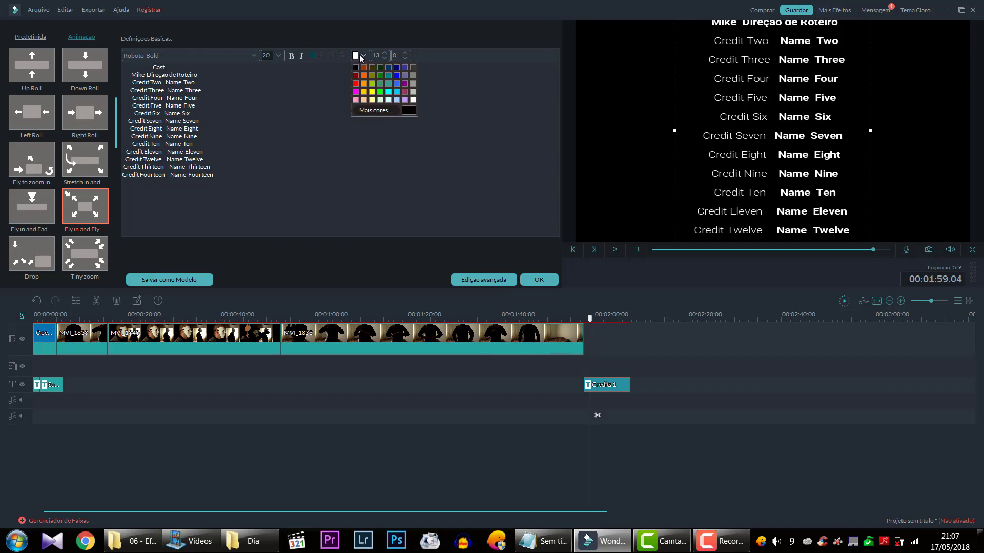
left_click(361, 57)
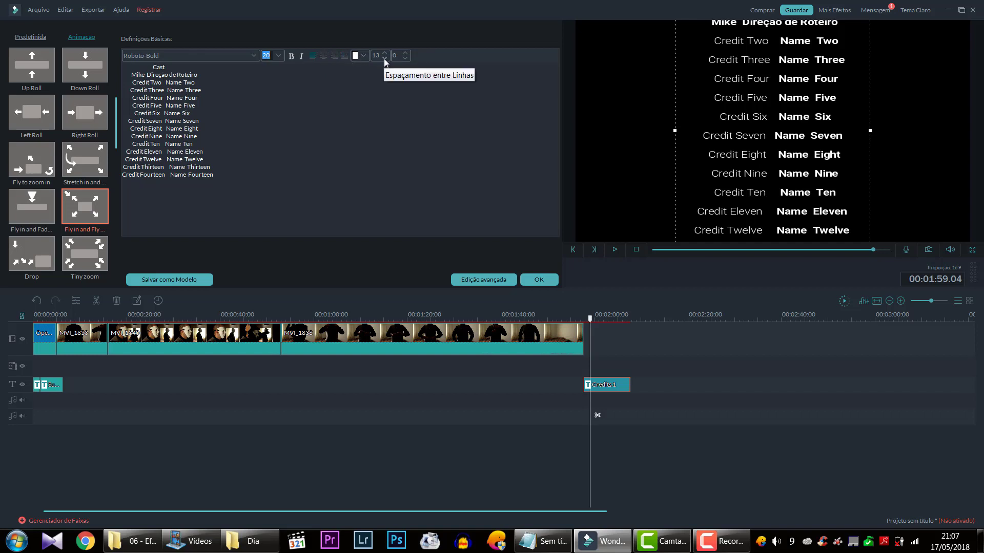
Step: Set the credits text's line spacing to 10, and try a character spacing of 5 before returning it to 0
scroll(384, 56, "down", 8)
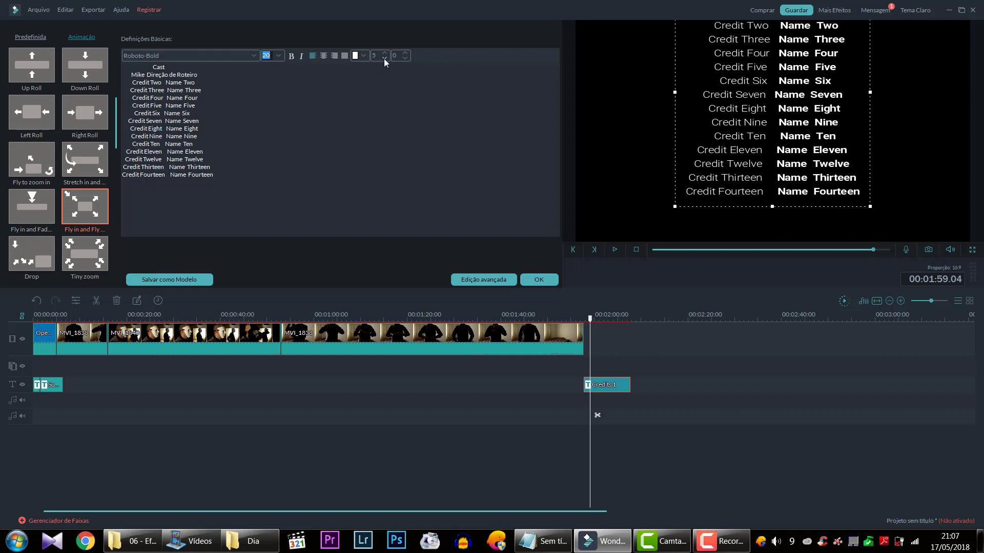
scroll(385, 59, "down", 2)
scroll(384, 55, "up", 7)
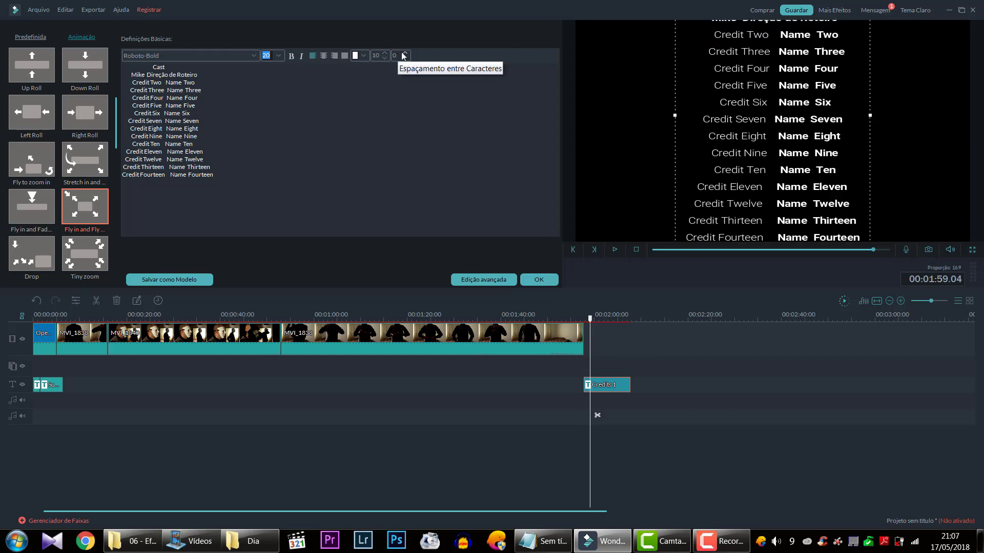
scroll(404, 50, "up", 5)
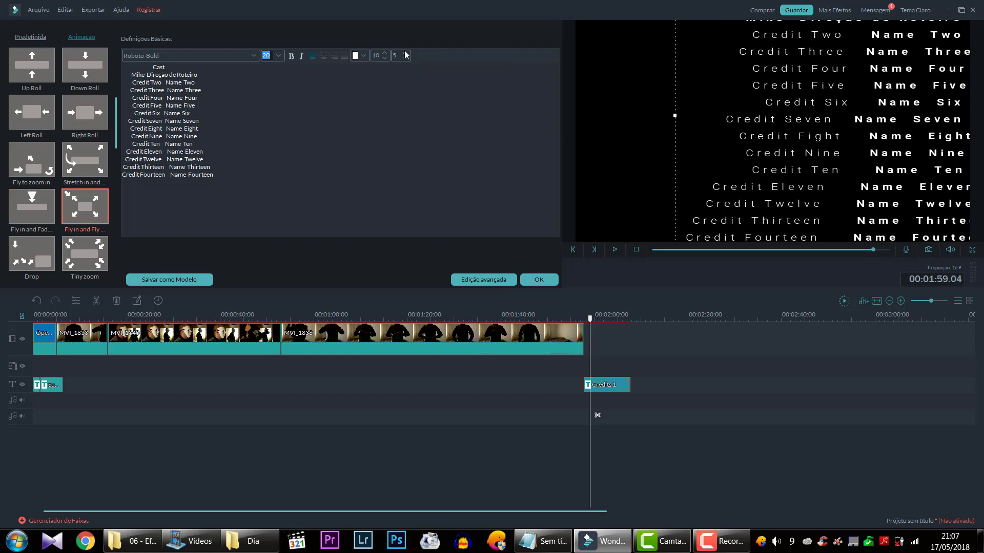
scroll(404, 57, "down", 5)
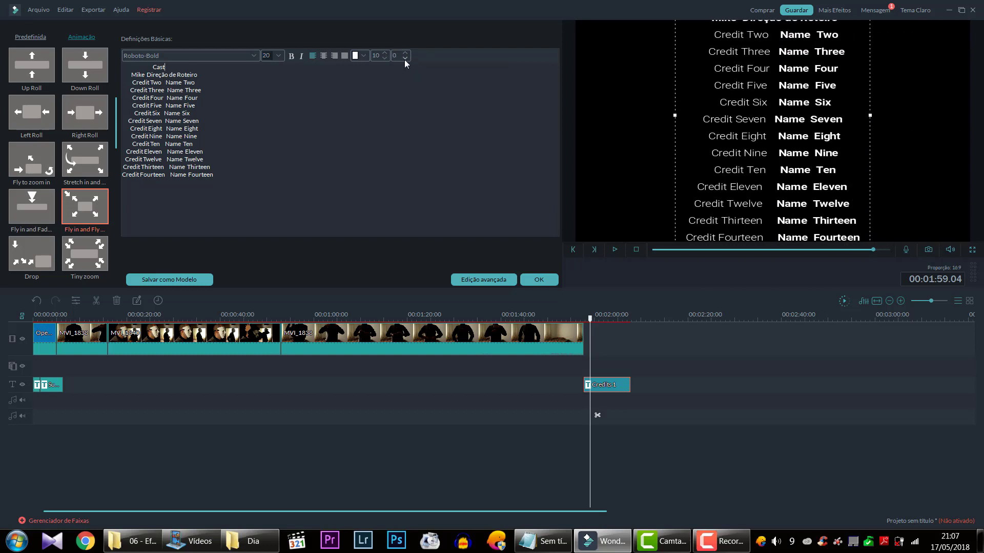